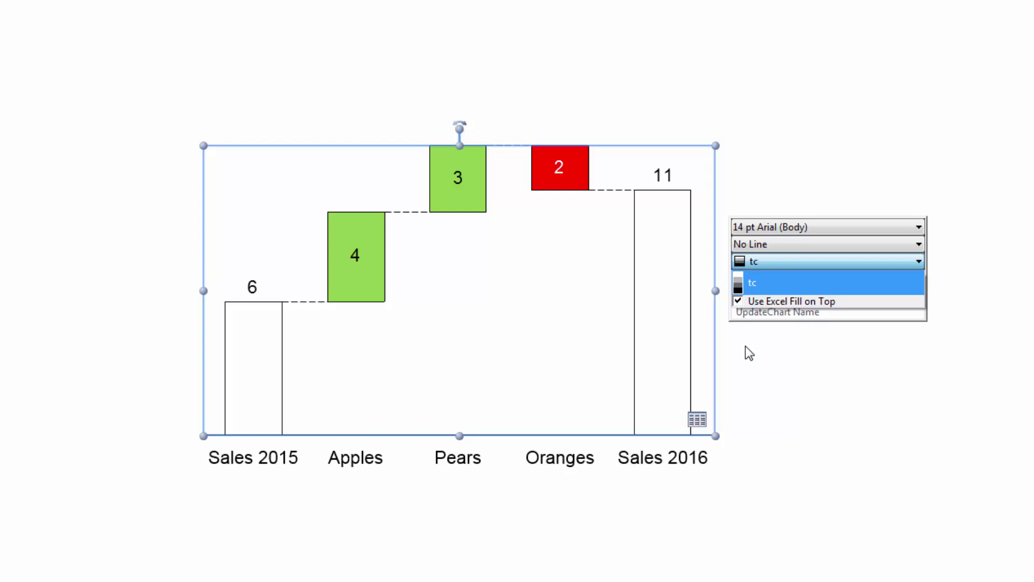
{"action": "left_click", "coordinate": [745, 346]}
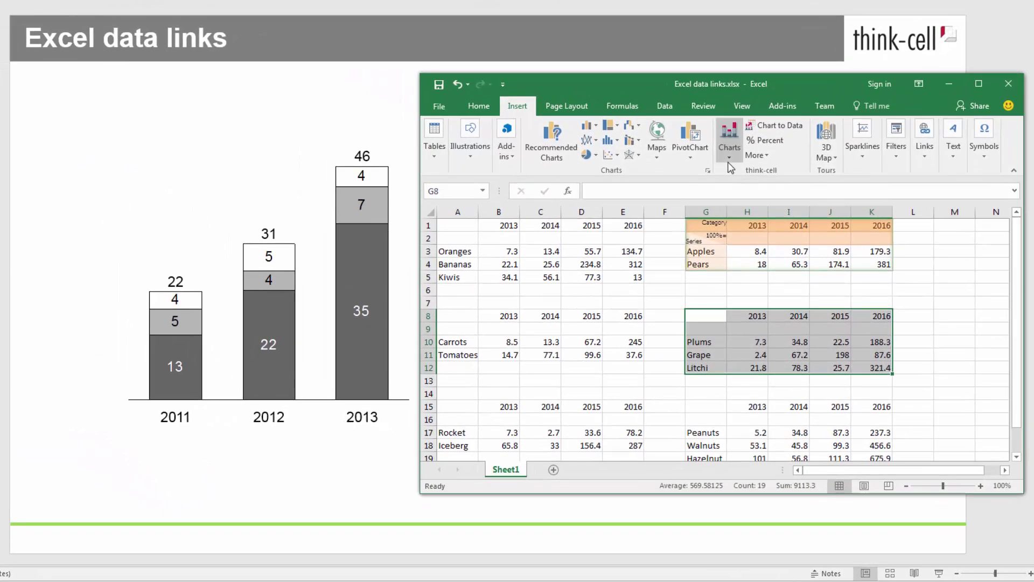
Step: Link the selected Plums, Grape and Litchi range G8:K12 to the existing stacked column chart on the slide
{"action": "left_click", "coordinate": [730, 165]}
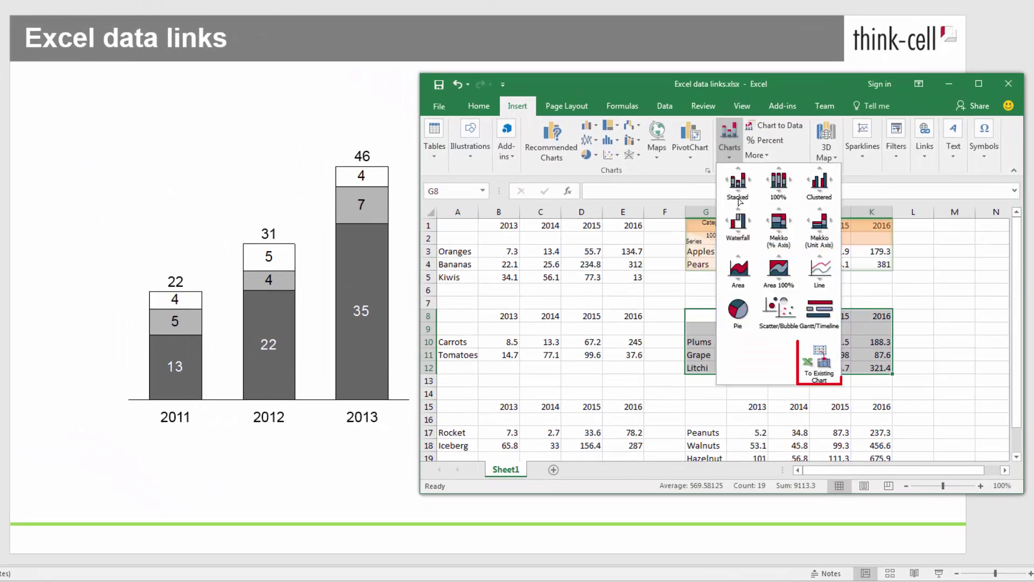
{"action": "left_click", "coordinate": [819, 359]}
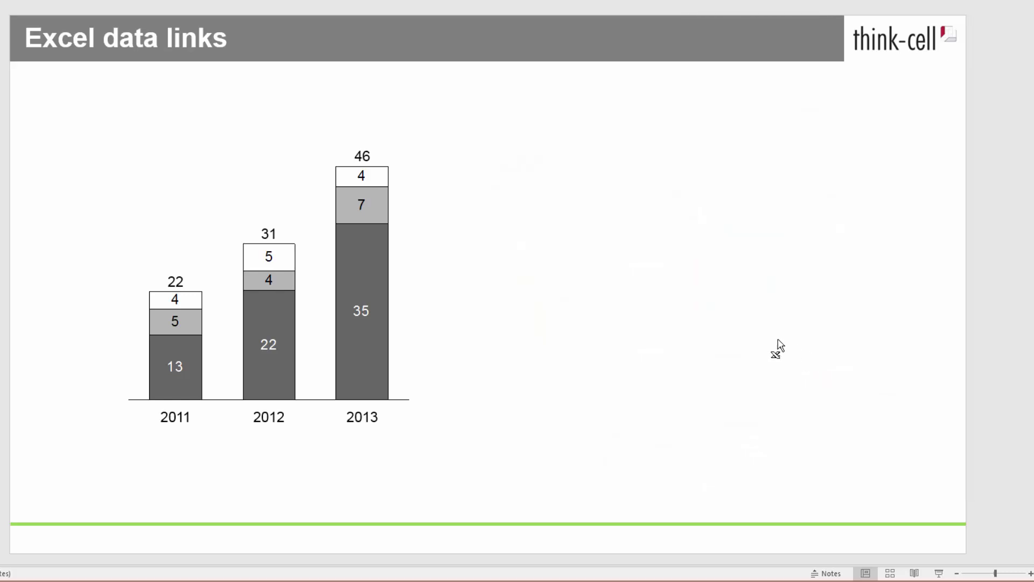
{"action": "left_click", "coordinate": [322, 272]}
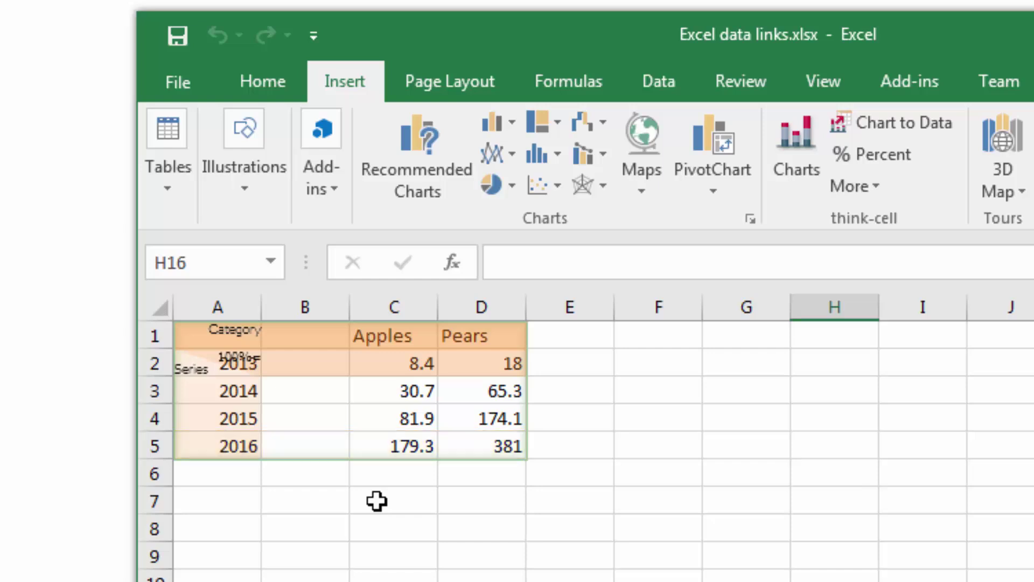
Step: Transpose the chart link of the Apples and Pears range A1:D5 in the worksheet
{"action": "left_click", "coordinate": [368, 459]}
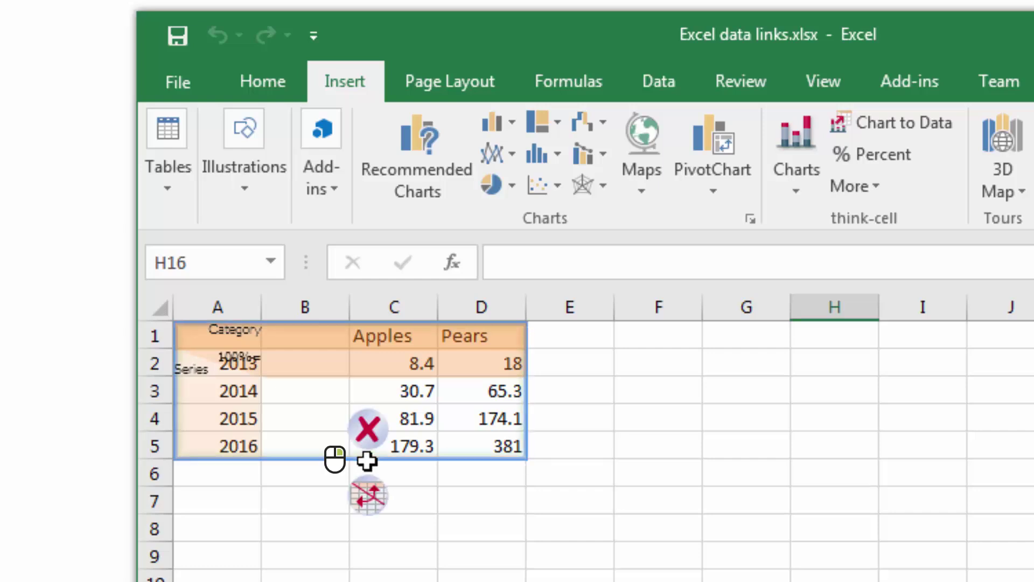
{"action": "left_click", "coordinate": [362, 501]}
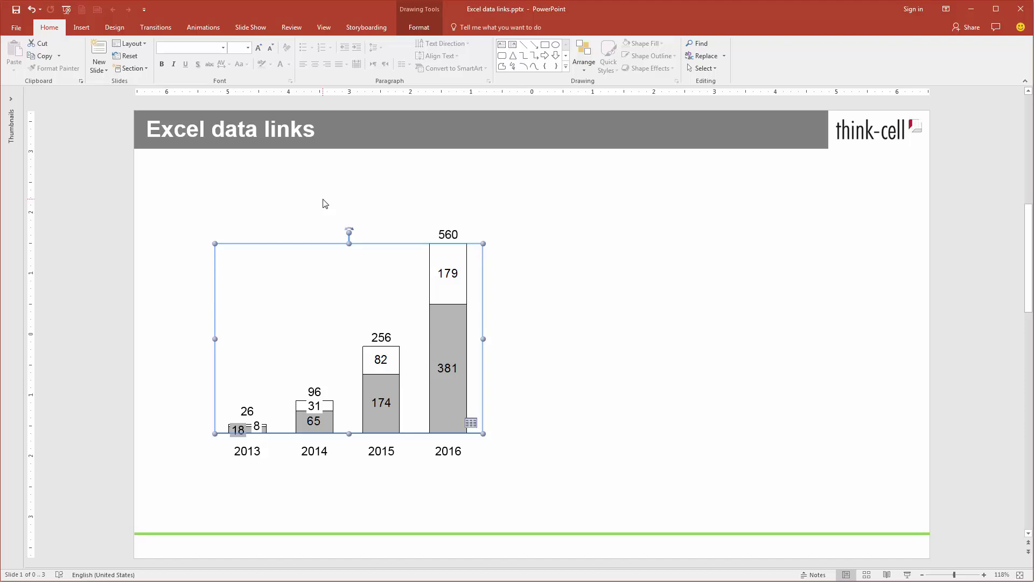
Step: Open the chart's linked Excel data and add an Oranges row in G5:K5 with 12, 17.5, 23 and 71
{"action": "double_click", "coordinate": [300, 273]}
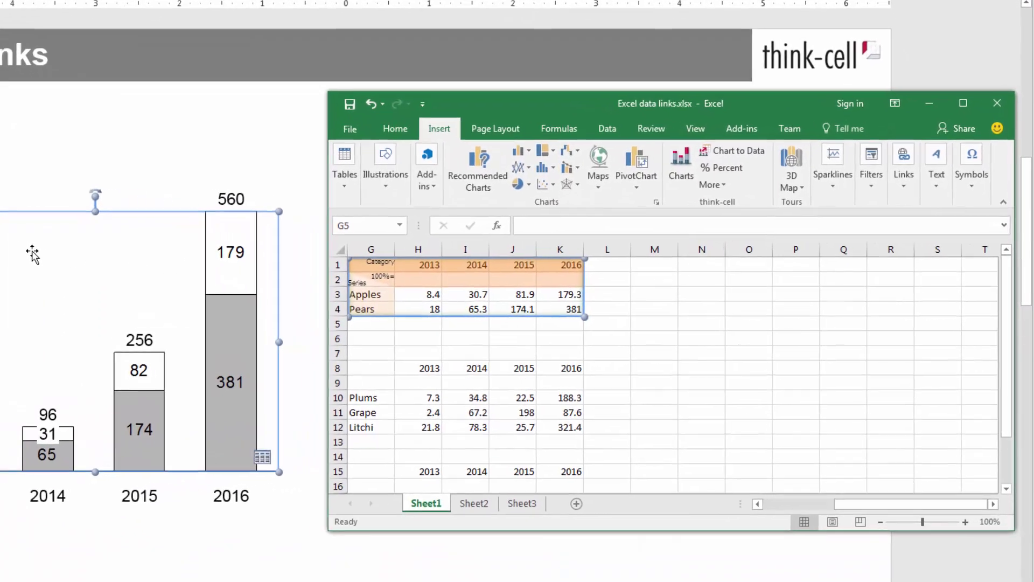
{"action": "type", "text": "Oranges"}
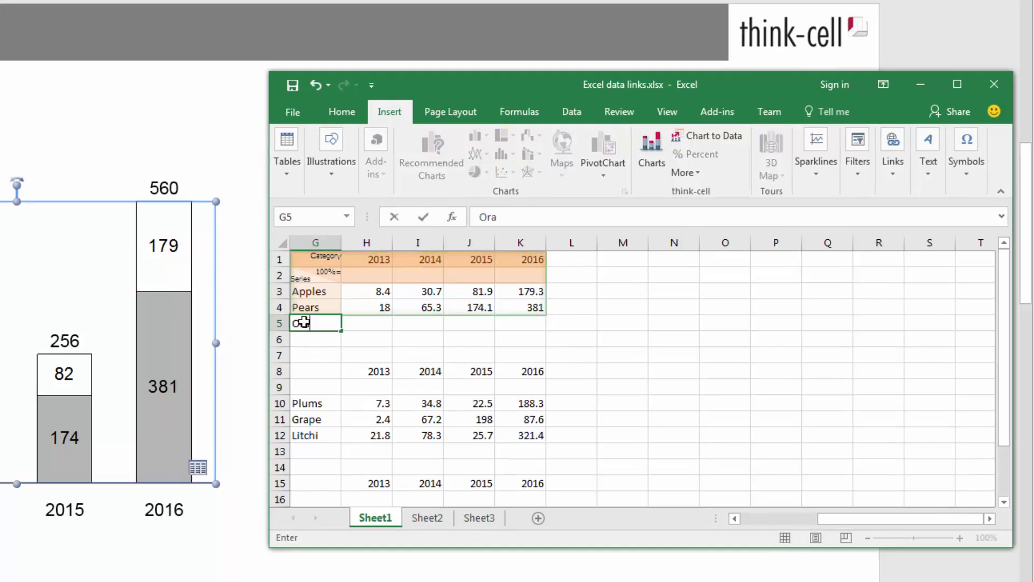
{"action": "key", "text": "Tab"}
{"action": "type", "text": "12"}
{"action": "key", "text": "Tab"}
{"action": "type", "text": "17.5"}
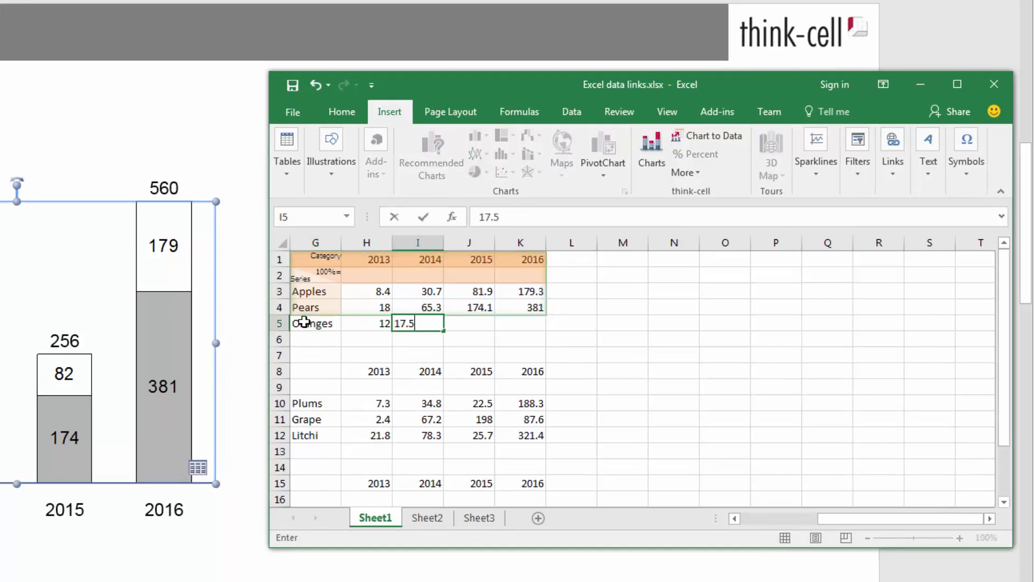
{"action": "key", "text": "Tab"}
{"action": "type", "text": "23"}
{"action": "key", "text": "Tab"}
{"action": "type", "text": "71"}
{"action": "key", "text": "Return"}
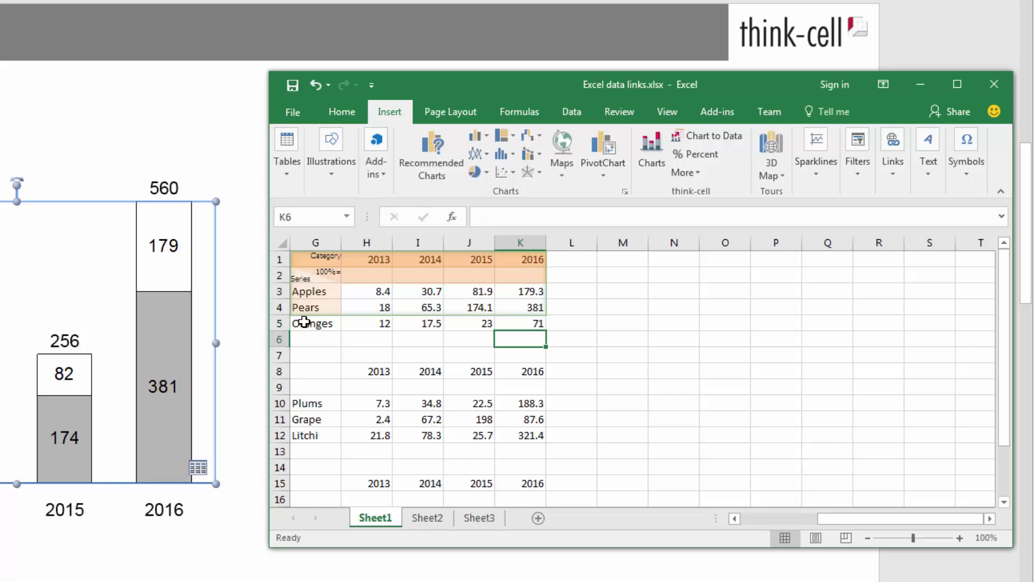
Step: Extend the chart's linked range by one row to include the Oranges data in row 5
{"action": "left_click", "coordinate": [306, 315]}
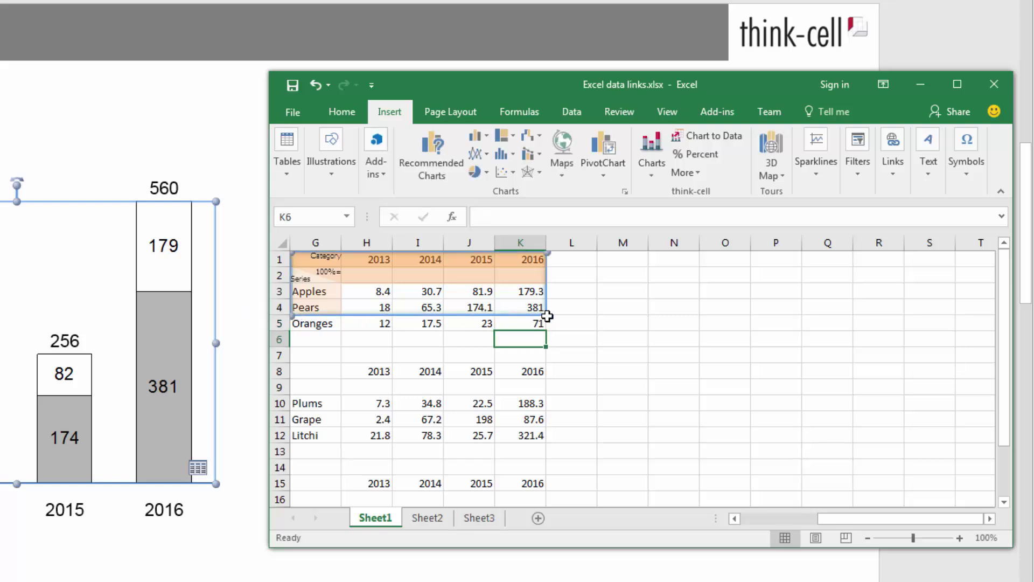
{"action": "left_click_drag", "start_coordinate": [547, 316], "coordinate": [551, 328]}
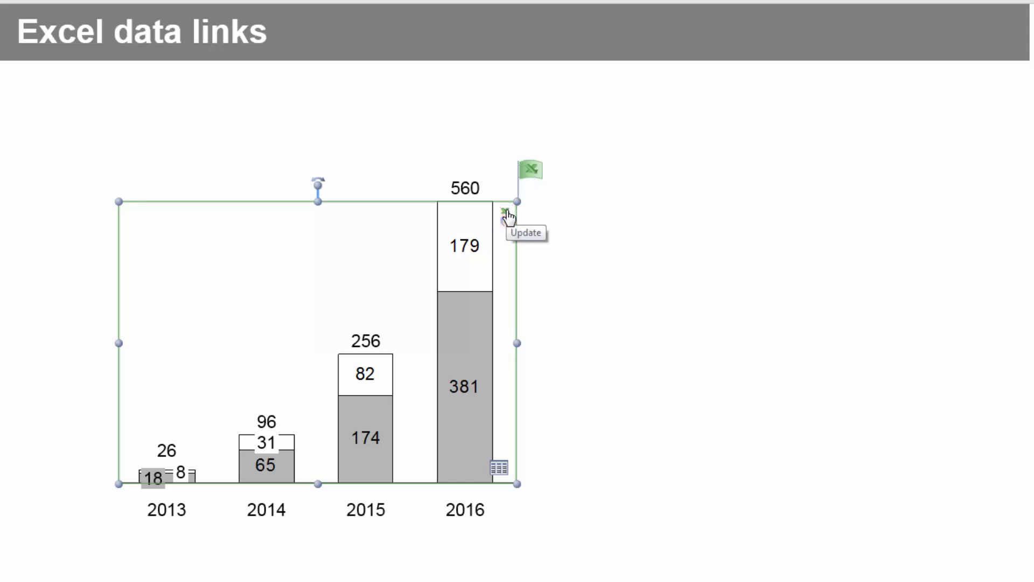
Step: Update the stacked chart with the changed Excel data and revert it to its previous data, twice
{"action": "left_click", "coordinate": [533, 180]}
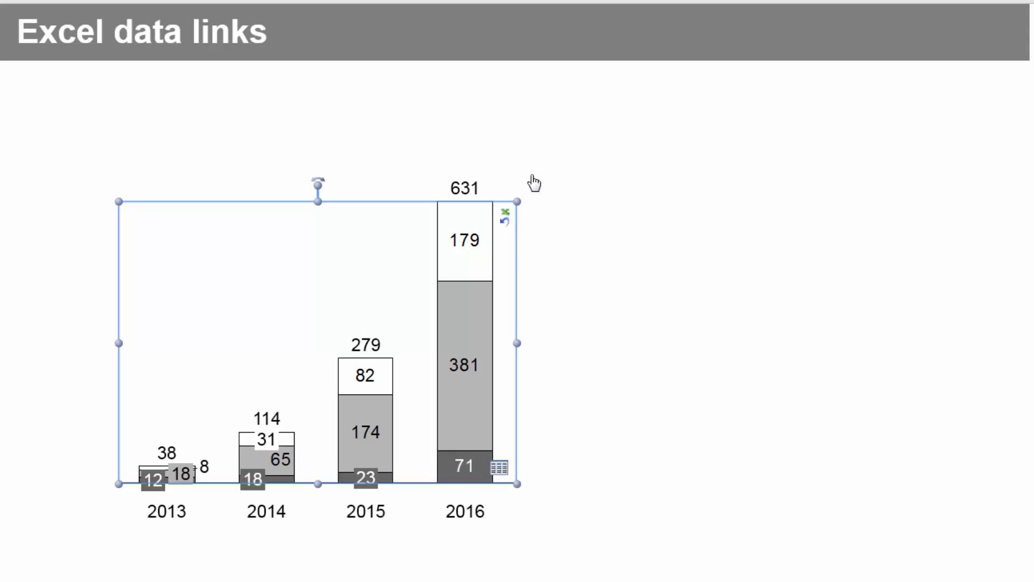
{"action": "left_click", "coordinate": [506, 223]}
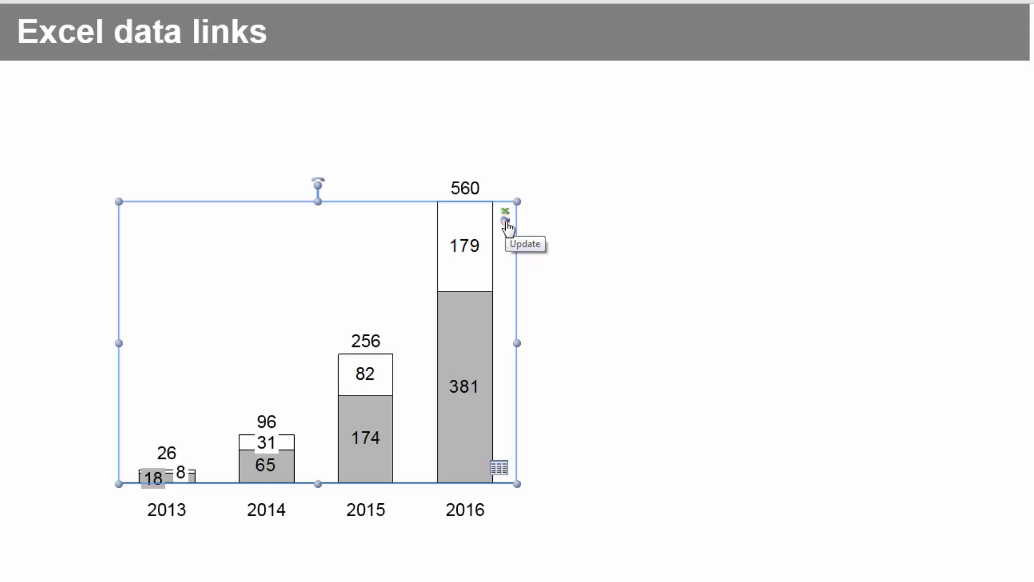
{"action": "left_click", "coordinate": [505, 226]}
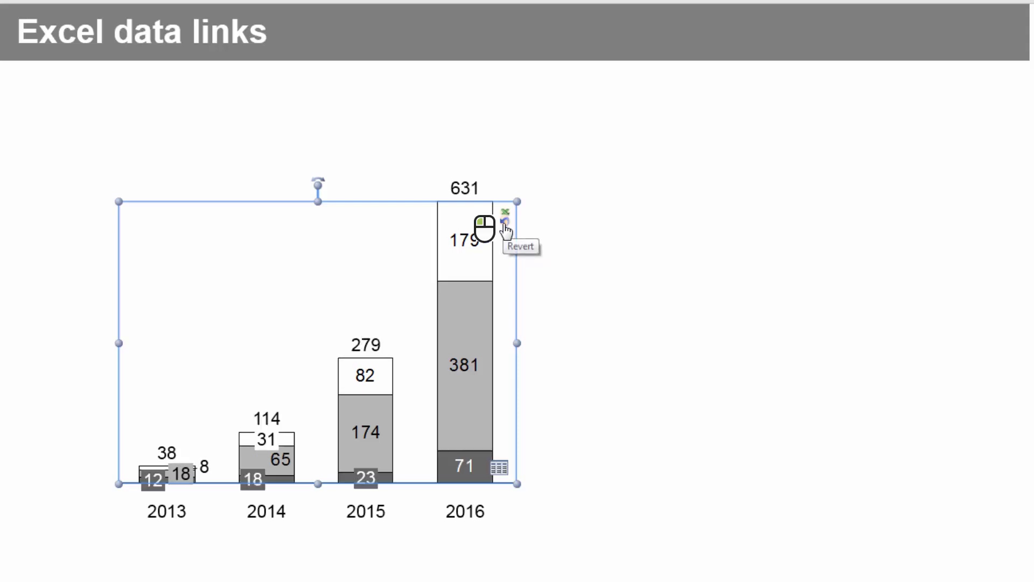
{"action": "left_click", "coordinate": [505, 225]}
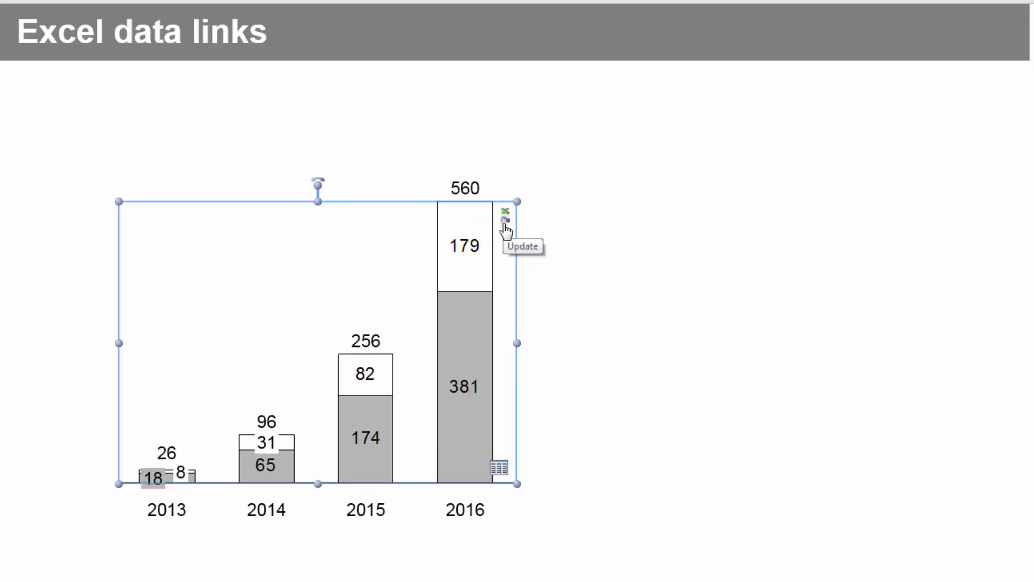
Step: Open the think-cell Data Links overview for the presentation
{"action": "double_click", "coordinate": [425, 232]}
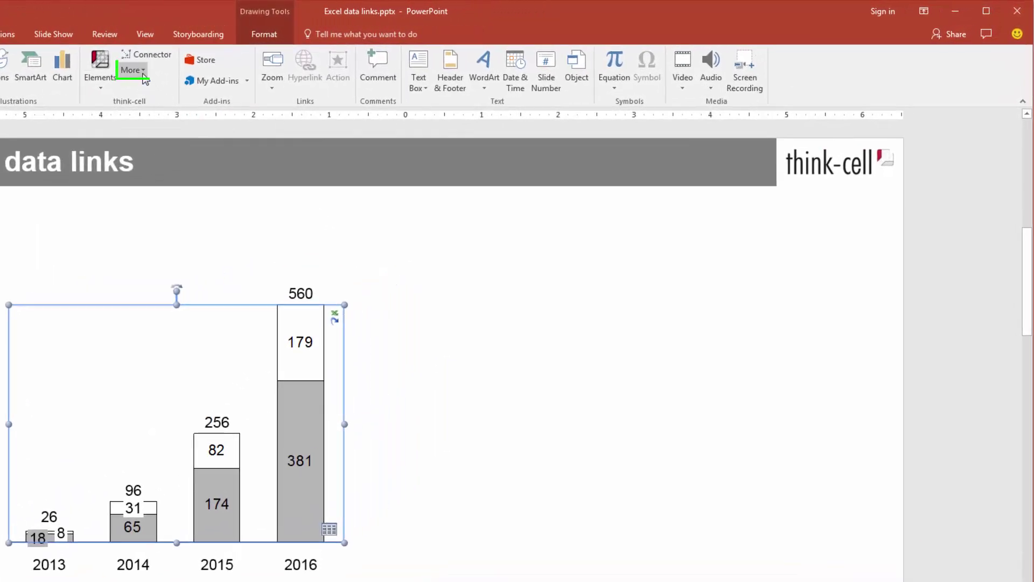
{"action": "left_click", "coordinate": [143, 74]}
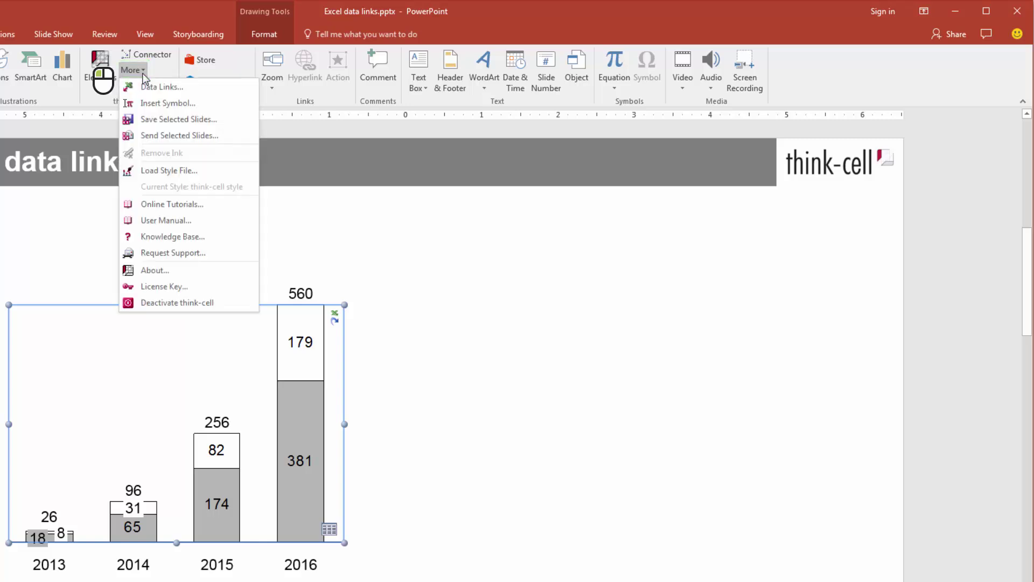
{"action": "left_click", "coordinate": [197, 86]}
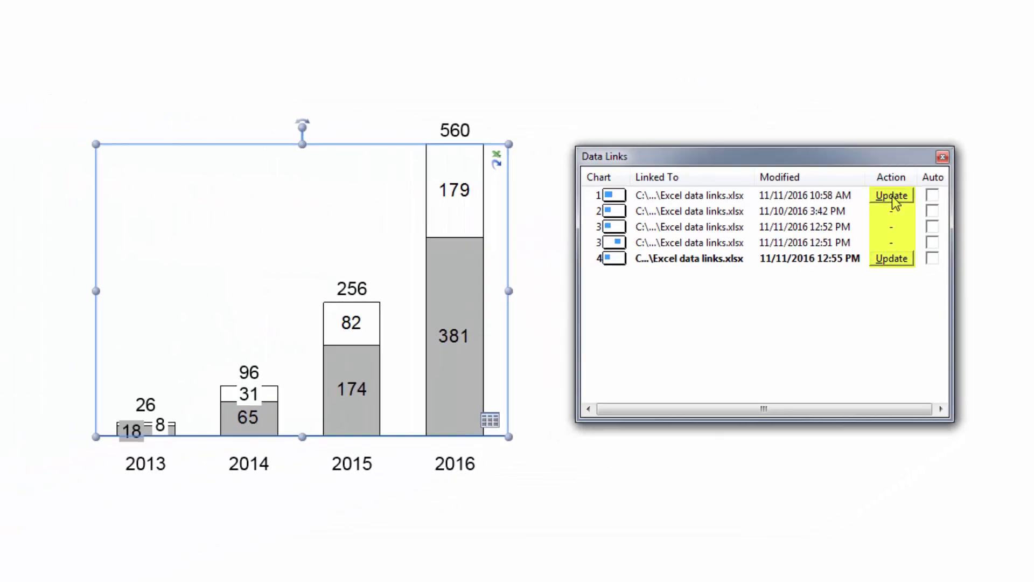
Step: Update the slide 1 chart from the Data Links list and revert that update
{"action": "left_click", "coordinate": [892, 195]}
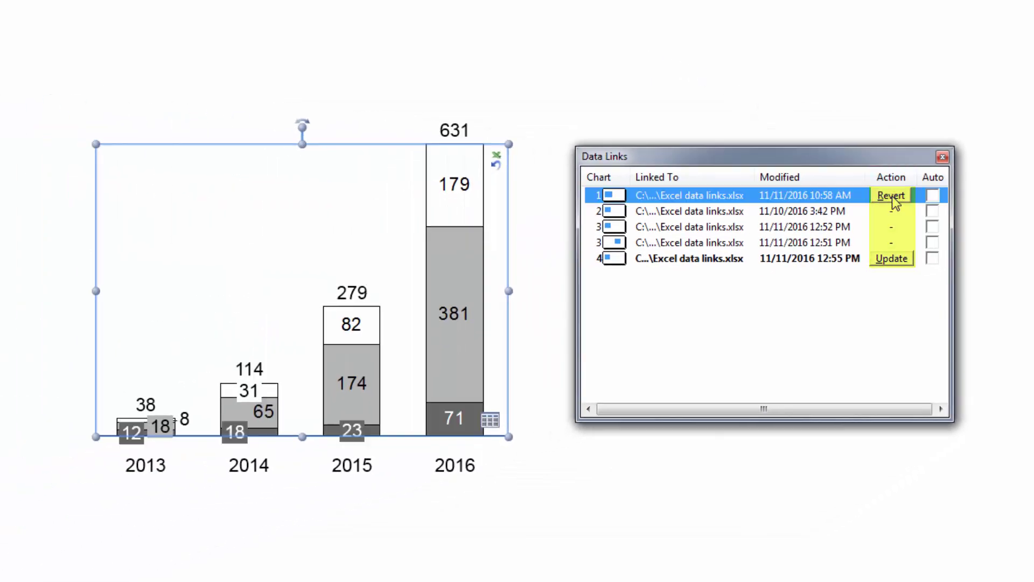
{"action": "left_click", "coordinate": [892, 195]}
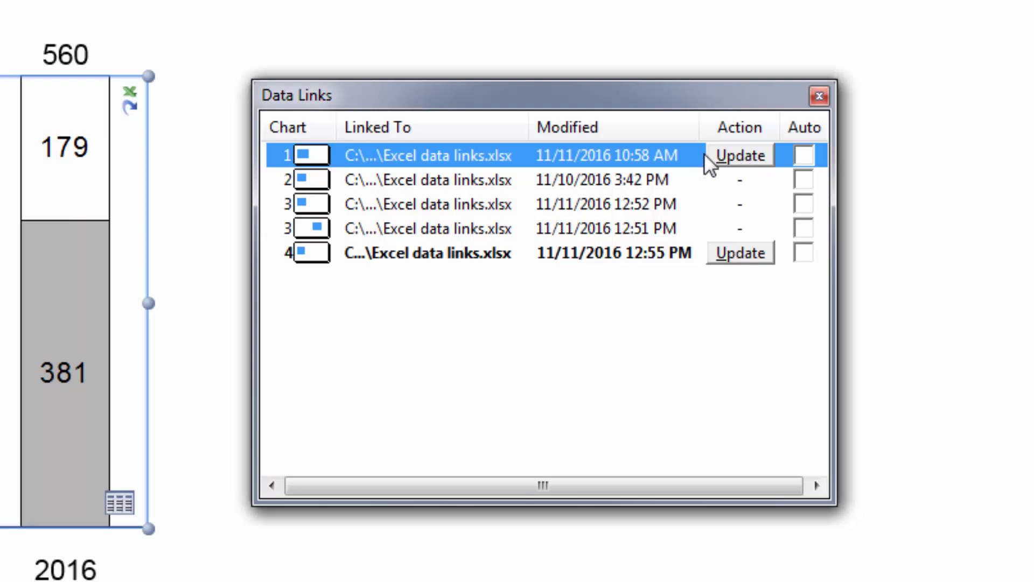
Step: Sort the data links by modification date and back by chart, and go to the linked area chart on slide 4
{"action": "left_click", "coordinate": [625, 127]}
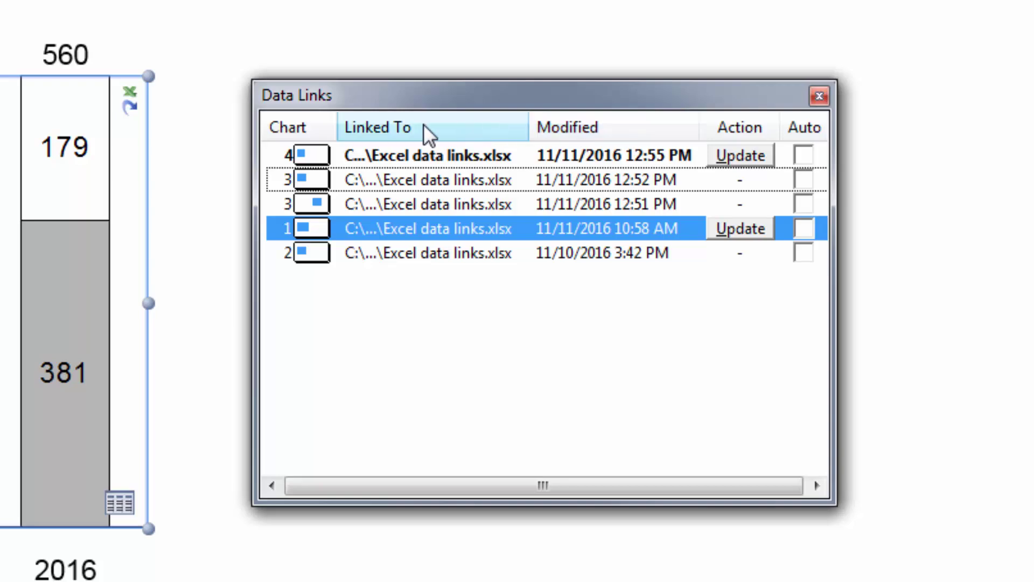
{"action": "left_click", "coordinate": [305, 127]}
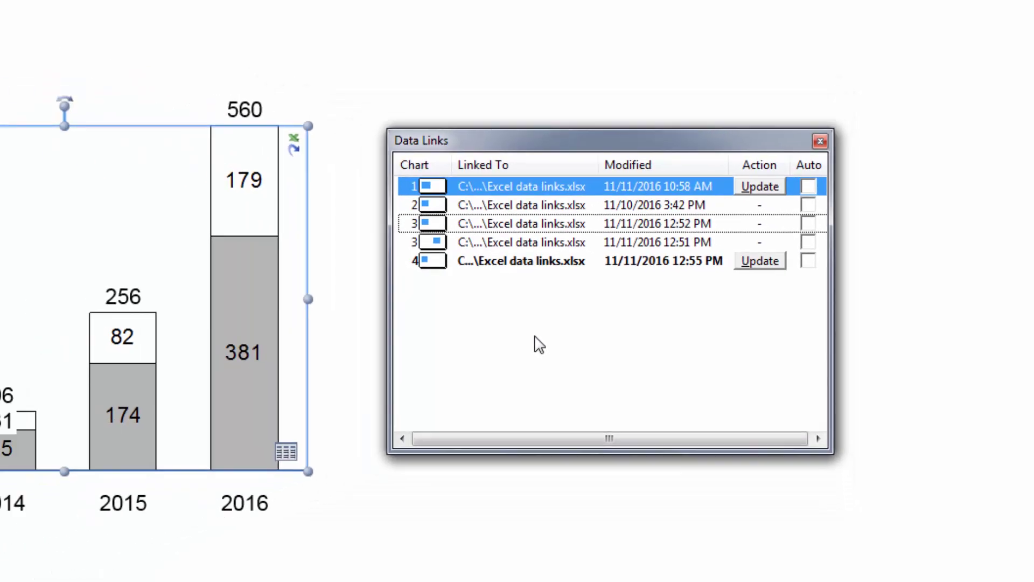
{"action": "left_click", "coordinate": [619, 270]}
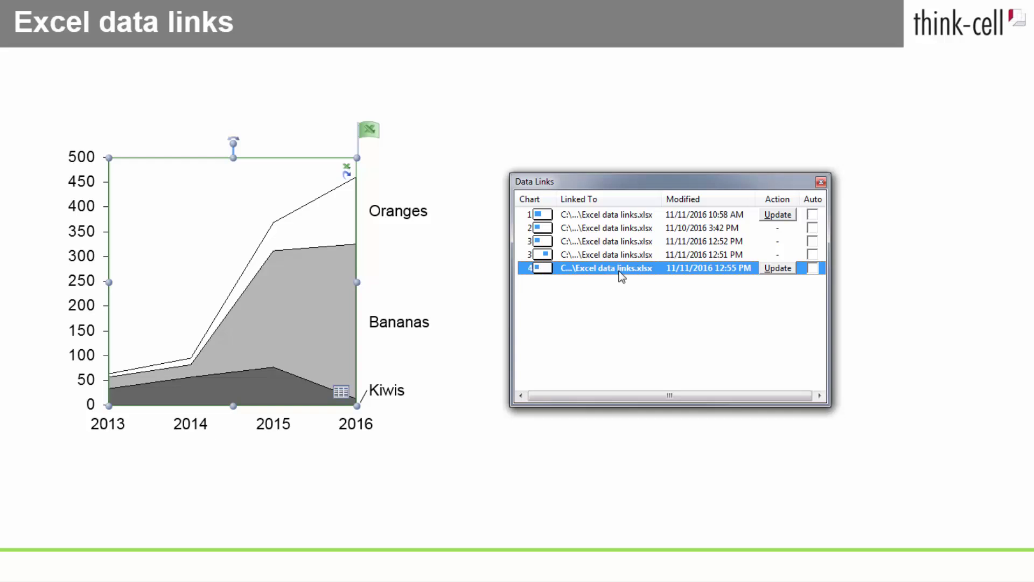
{"action": "double_click", "coordinate": [619, 270]}
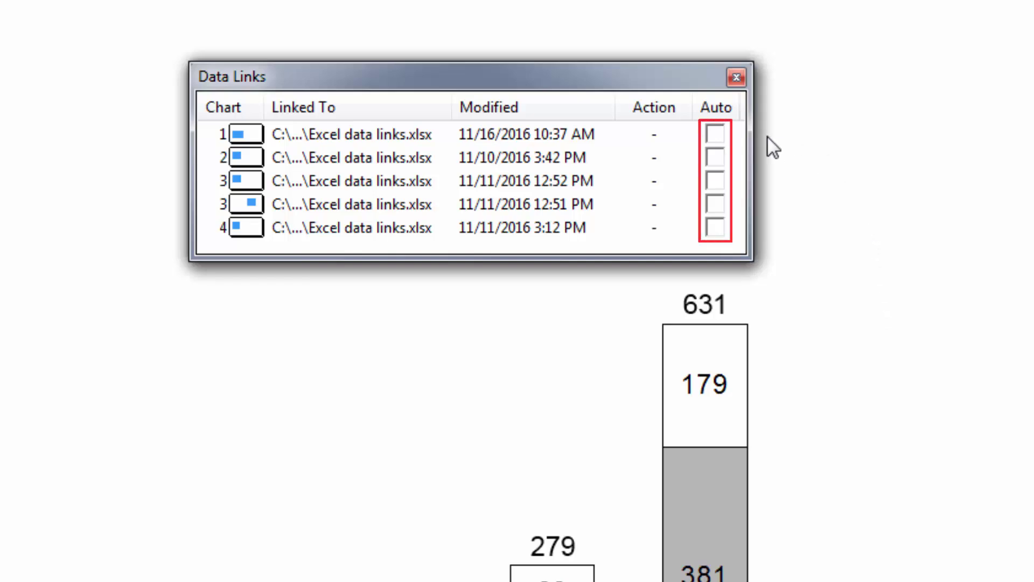
Step: Enable automatic updating for the slide 1 chart and set its 2013 Excel values to 122.6 for Apples, 167.4 for Pears and 250.3 for Oranges
{"action": "left_click", "coordinate": [720, 134]}
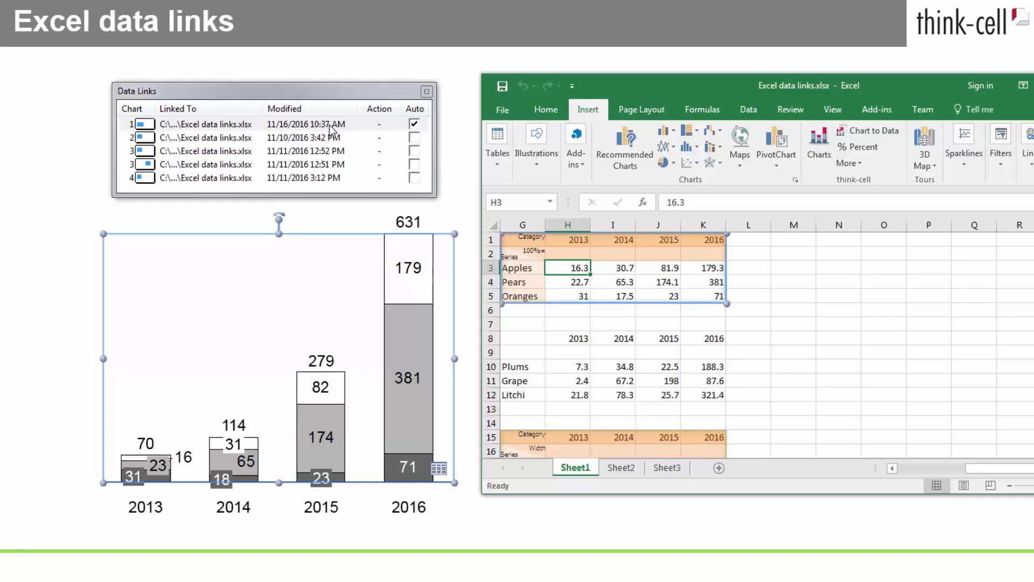
{"action": "type", "text": "122.6"}
{"action": "key", "text": "Return"}
{"action": "type", "text": "1"}
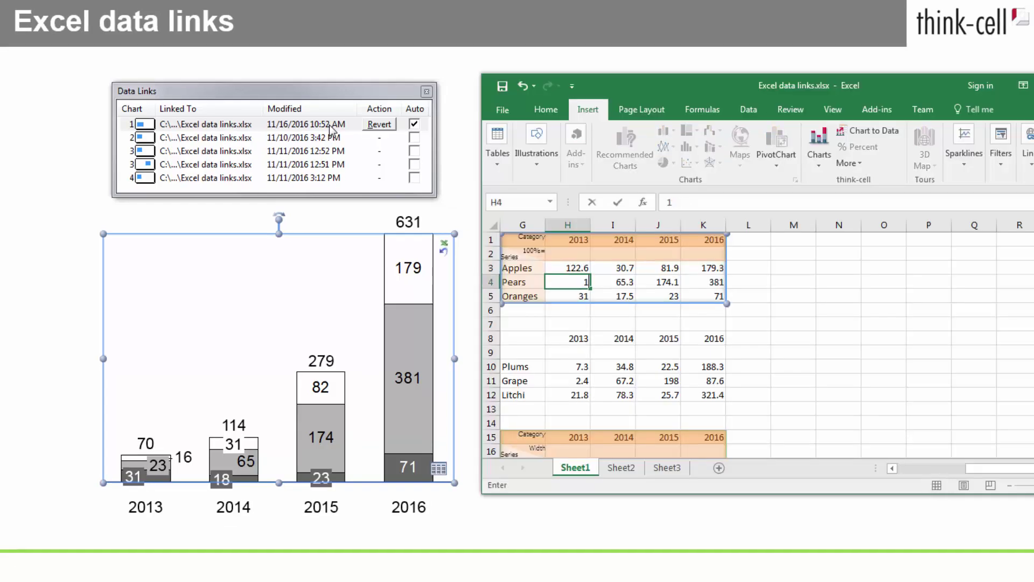
{"action": "type", "text": "67.4"}
{"action": "key", "text": "Return"}
{"action": "type", "text": "2"}
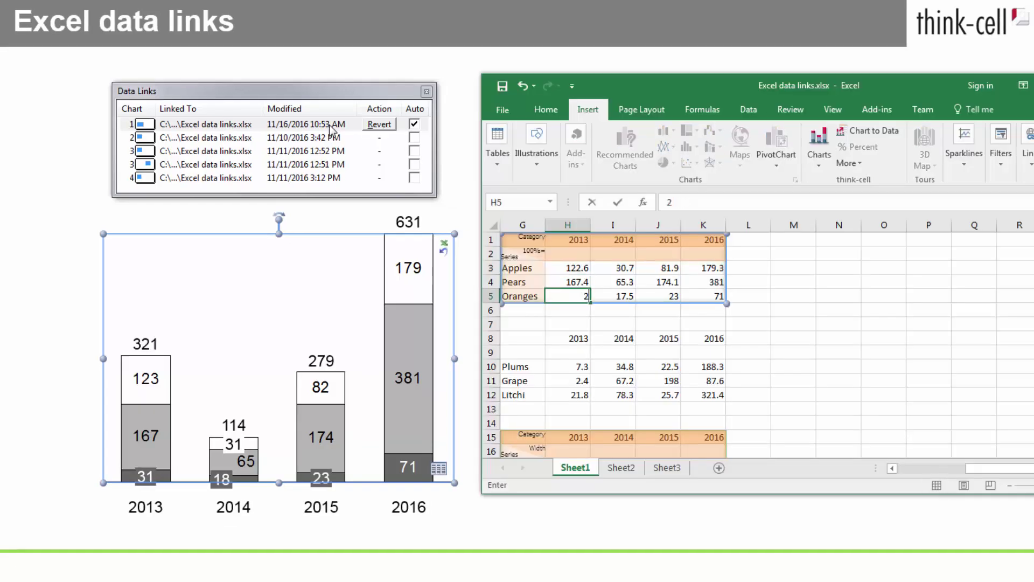
{"action": "type", "text": "50.3"}
{"action": "key", "text": "Return"}
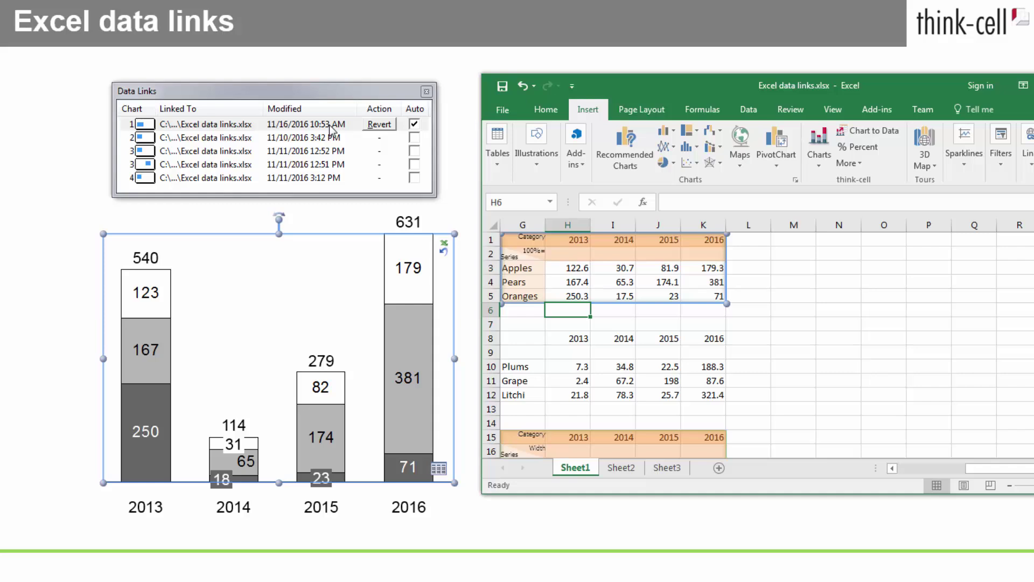
Step: Revert and update the slide 1 chart from the Data Links list, and repeat both directly on the chart
{"action": "left_click", "coordinate": [378, 125]}
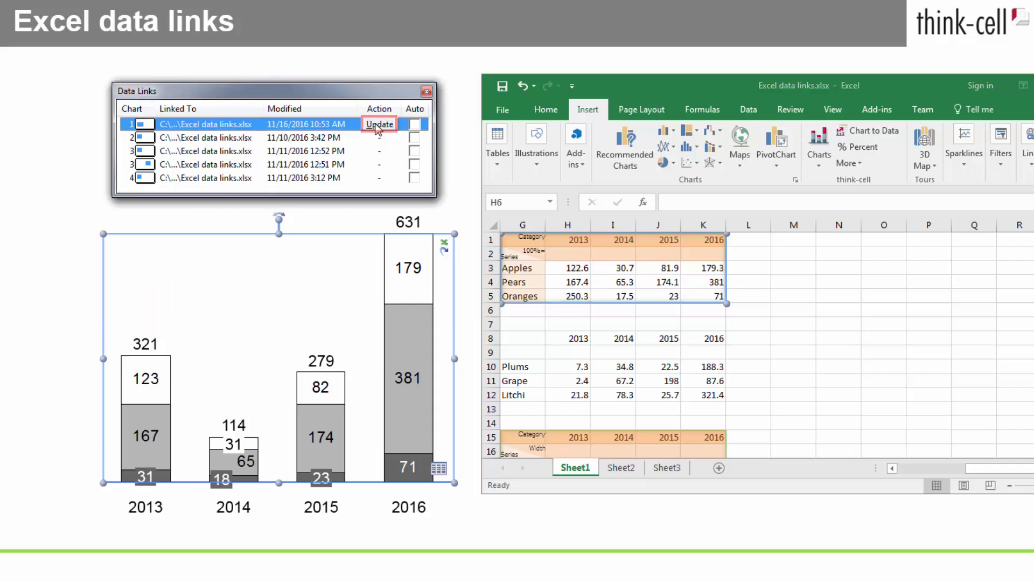
{"action": "left_click", "coordinate": [378, 125]}
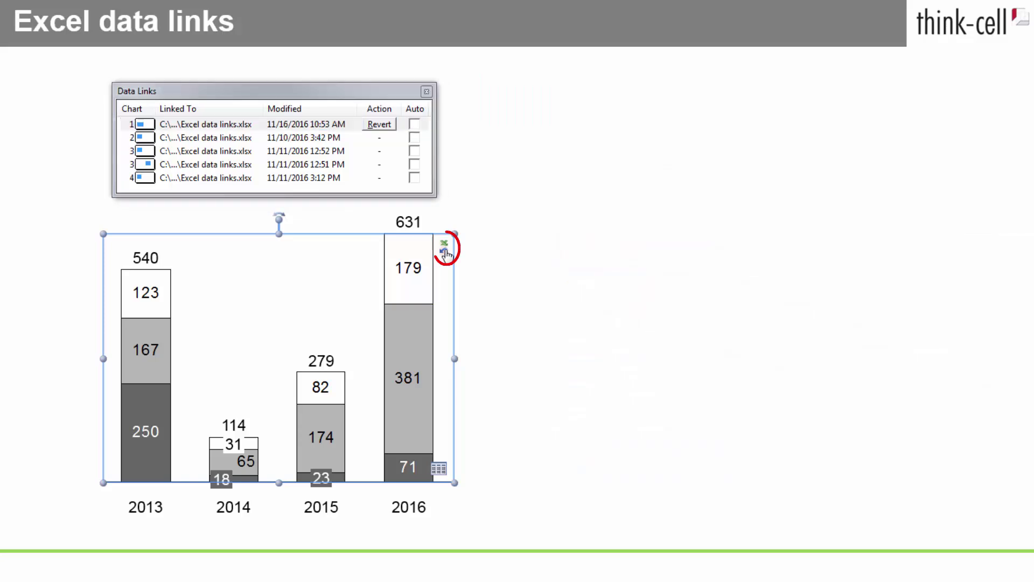
{"action": "left_click", "coordinate": [444, 252]}
{"action": "left_click", "coordinate": [445, 252]}
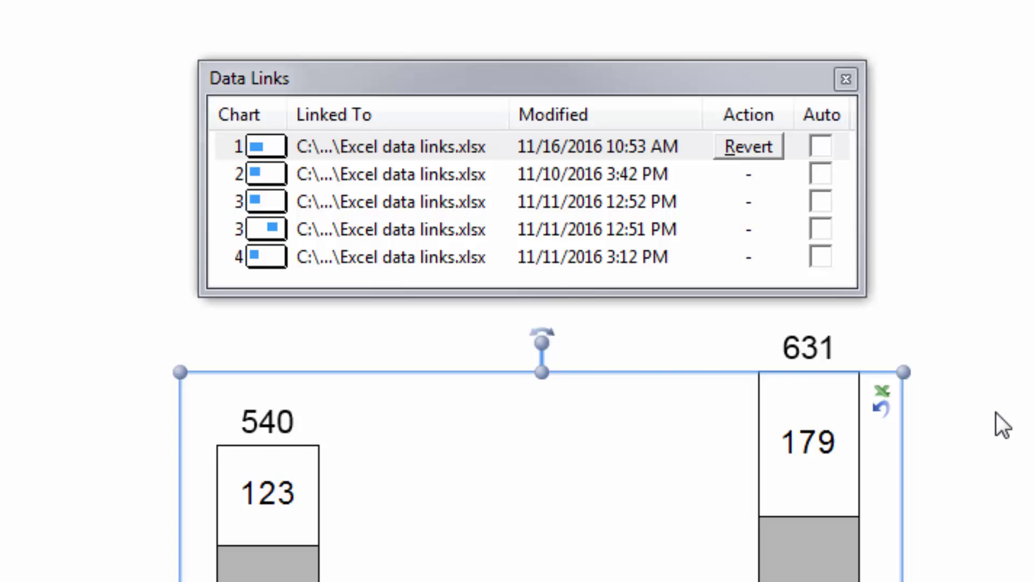
Step: Select all chart links in the Data Links list and enable automatic updating for them together
{"action": "left_click", "coordinate": [681, 145]}
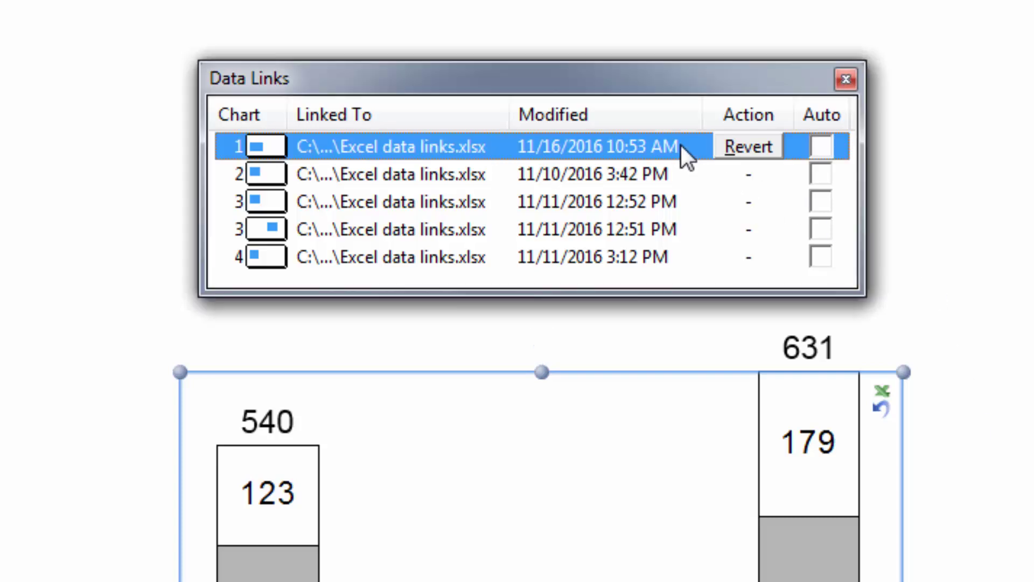
{"action": "left_click", "coordinate": [675, 202], "text": "shift"}
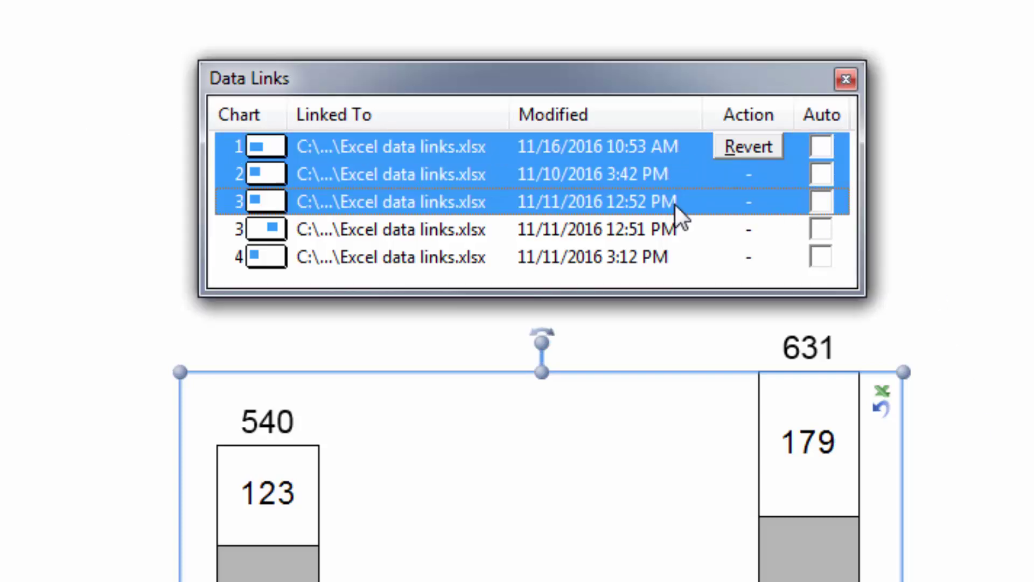
{"action": "left_click", "coordinate": [673, 256], "text": "ctrl"}
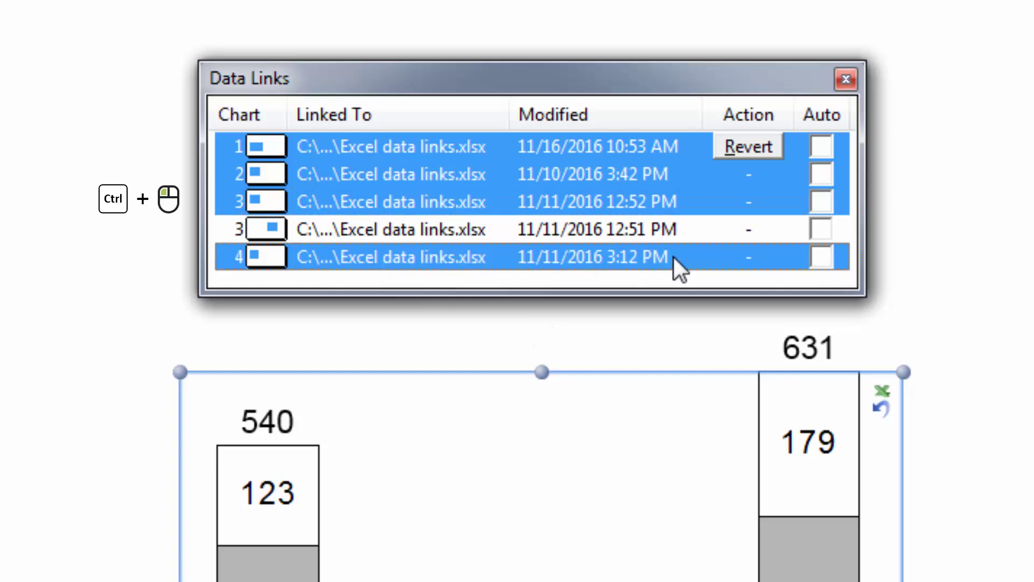
{"action": "key", "text": "ctrl+a"}
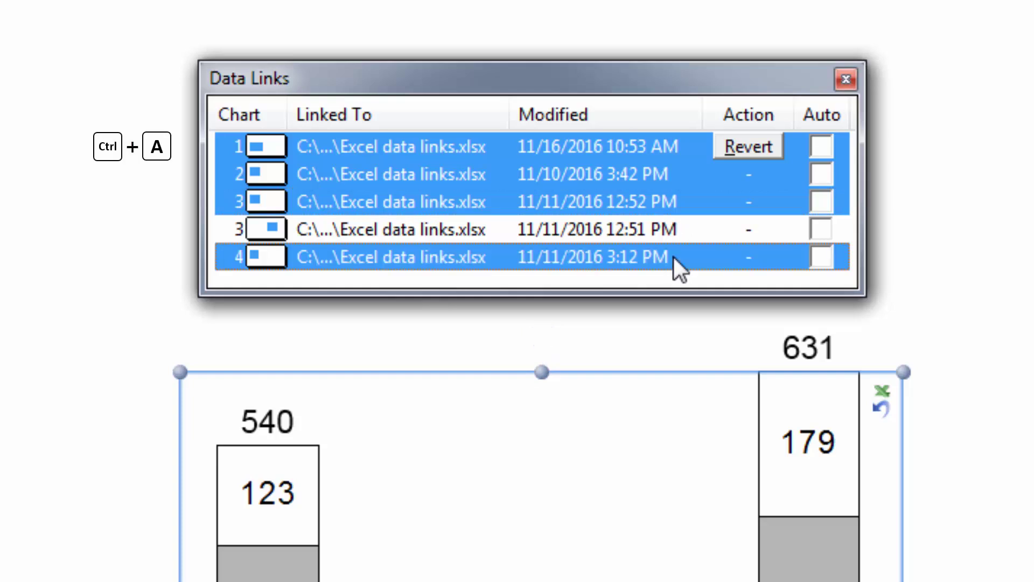
{"action": "left_click", "coordinate": [818, 147]}
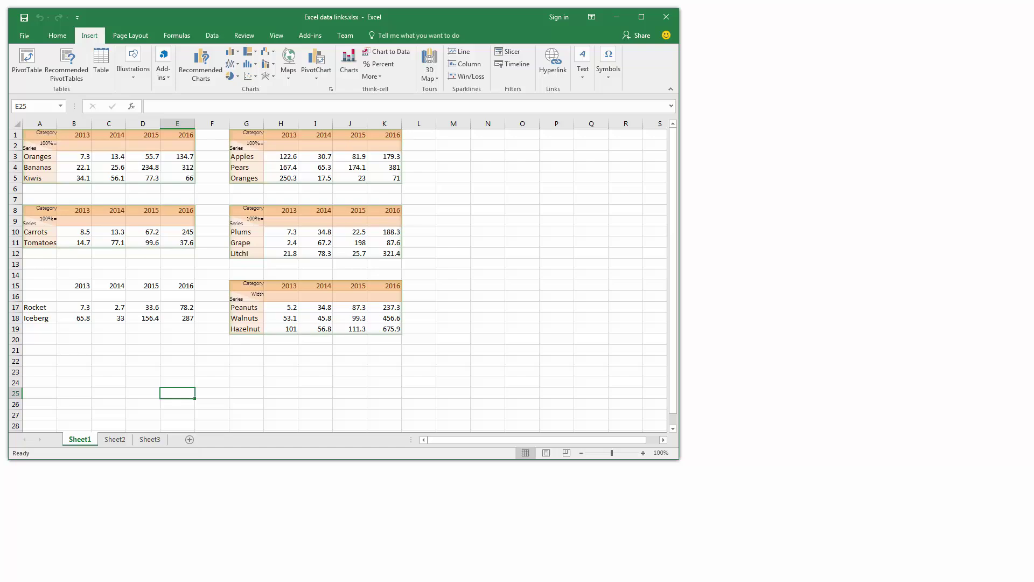
Step: Switch to the fruit folder in Windows Explorer, duplicate Sales_data.xlsx and rename the copy to Sales_data_export.xlsx
{"action": "key", "text": "alt+Tab"}
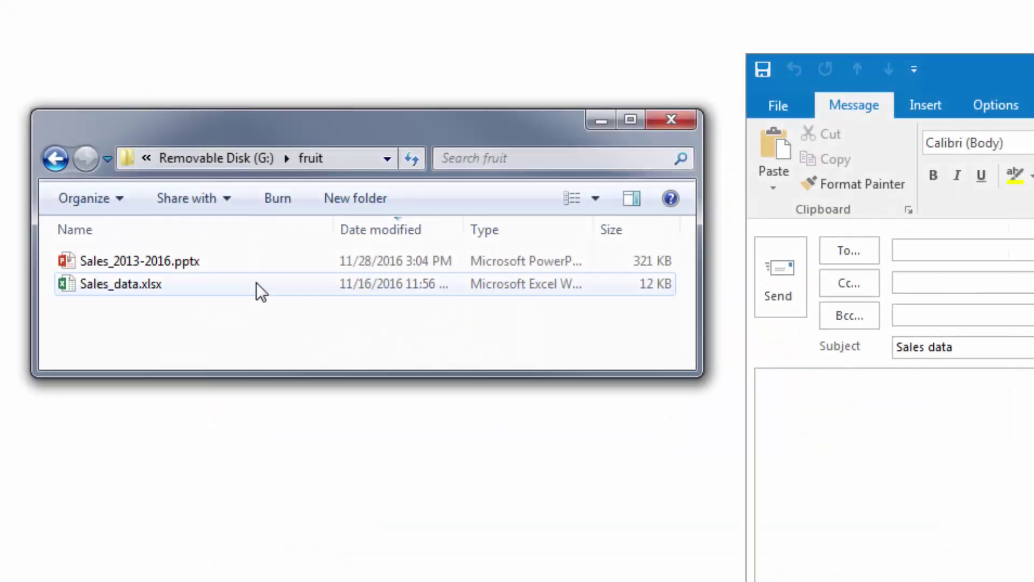
{"action": "left_click_drag", "start_coordinate": [256, 283], "coordinate": [262, 331]}
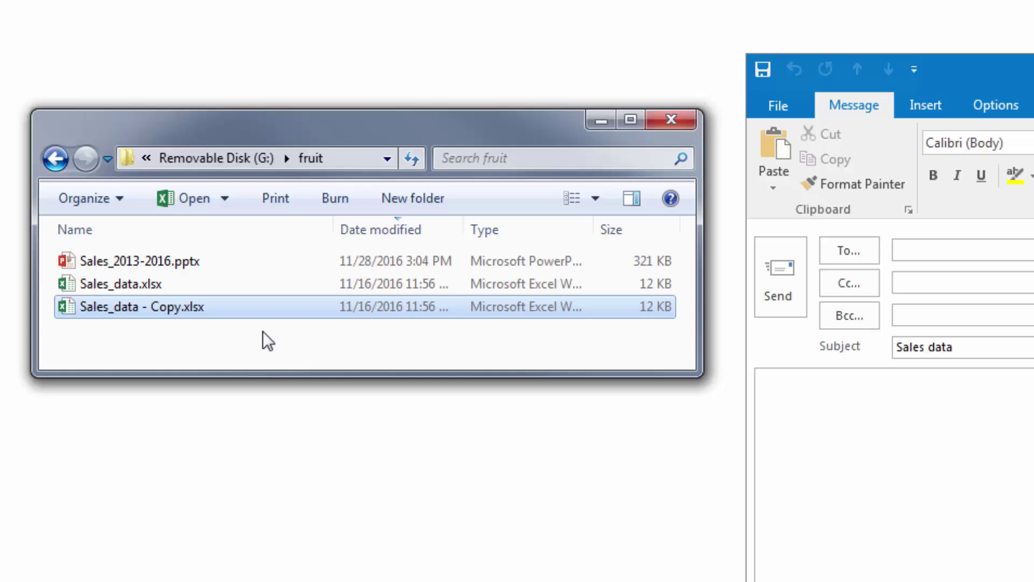
{"action": "left_click", "coordinate": [170, 311]}
{"action": "key", "text": "Right"}
{"action": "key", "text": "BackSpace"}
{"action": "key", "text": "BackSpace"}
{"action": "key", "text": "BackSpace"}
{"action": "key", "text": "BackSpace"}
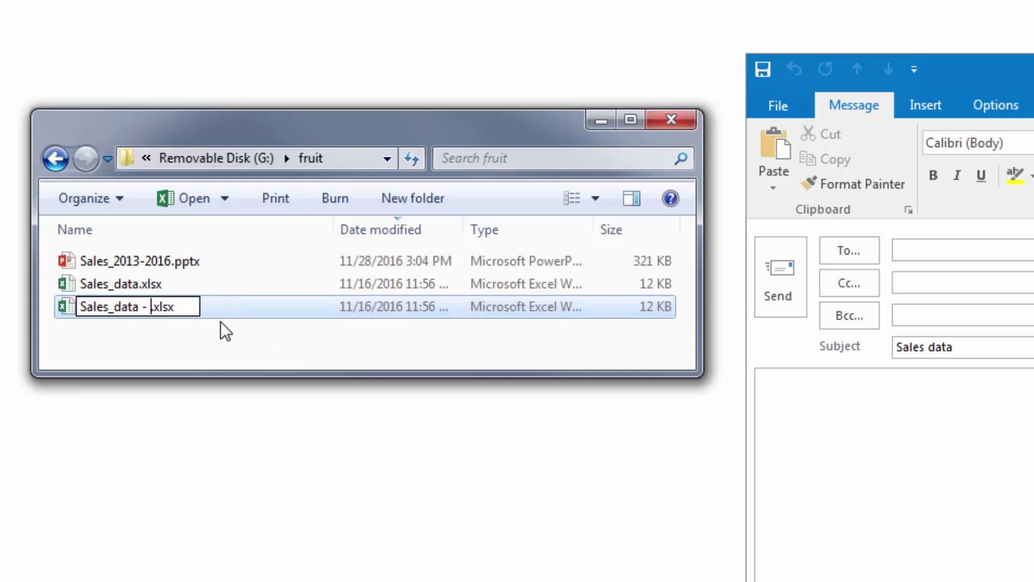
{"action": "key", "text": "BackSpace"}
{"action": "key", "text": "BackSpace"}
{"action": "key", "text": "BackSpace"}
{"action": "type", "text": "_export"}
{"action": "key", "text": "Return"}
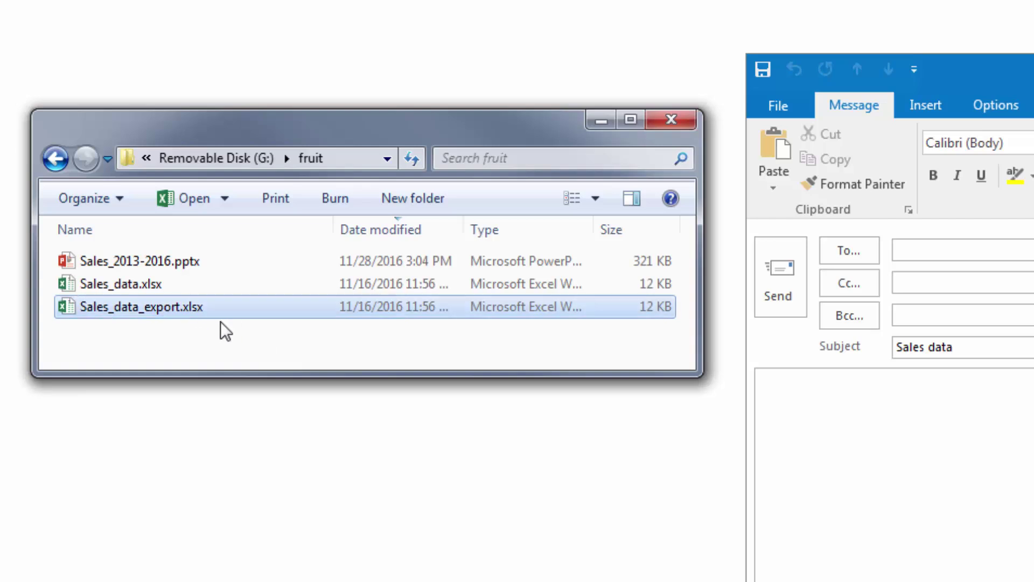
Step: Attach Sales_2013-2016.pptx and Sales_data_export.xlsx to the Sales data e-mail in Outlook, and open both attachments
{"action": "left_click", "coordinate": [215, 261], "text": "ctrl"}
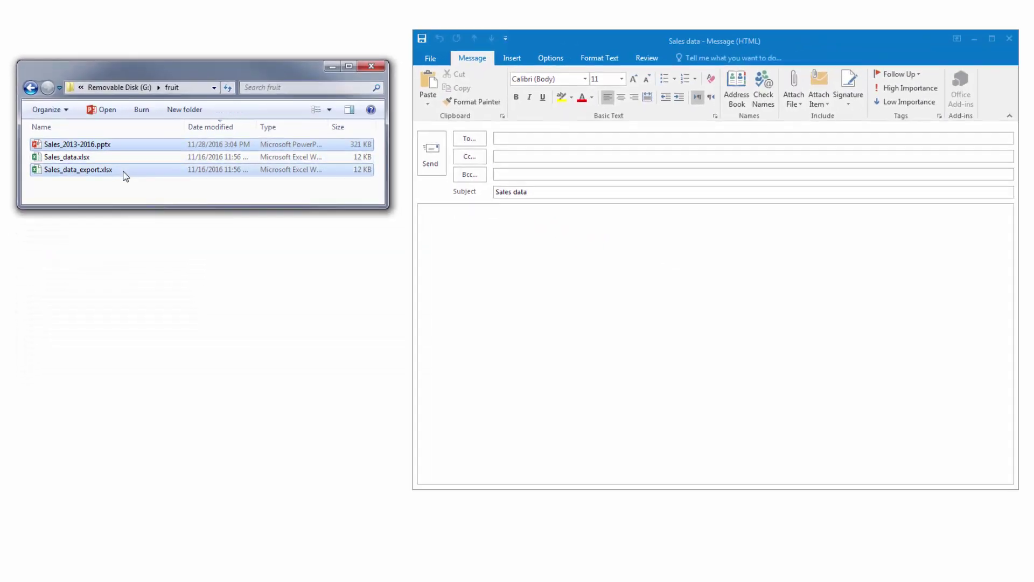
{"action": "left_click_drag", "start_coordinate": [123, 175], "coordinate": [561, 323]}
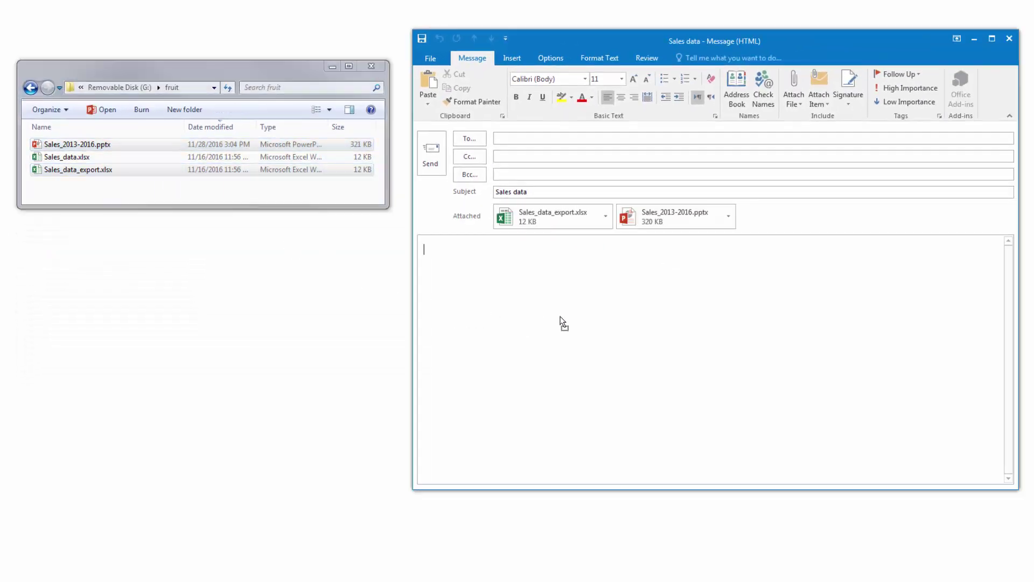
{"action": "double_click", "coordinate": [554, 218]}
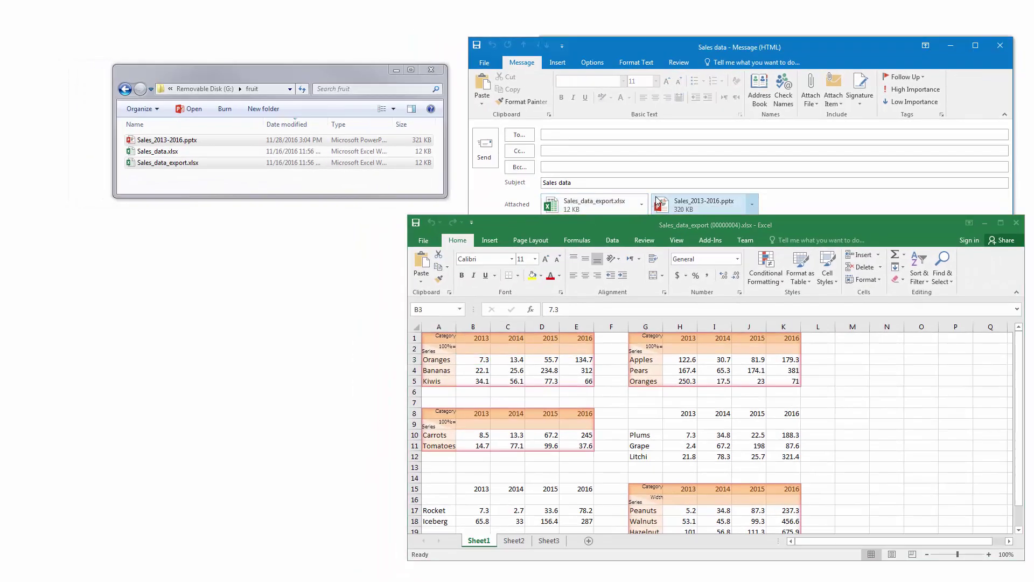
{"action": "double_click", "coordinate": [658, 203]}
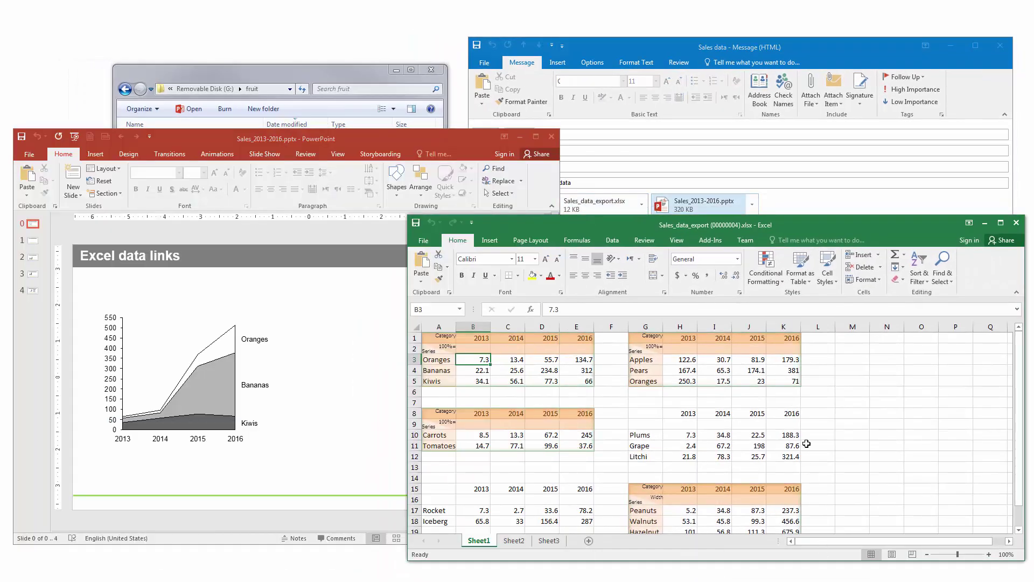